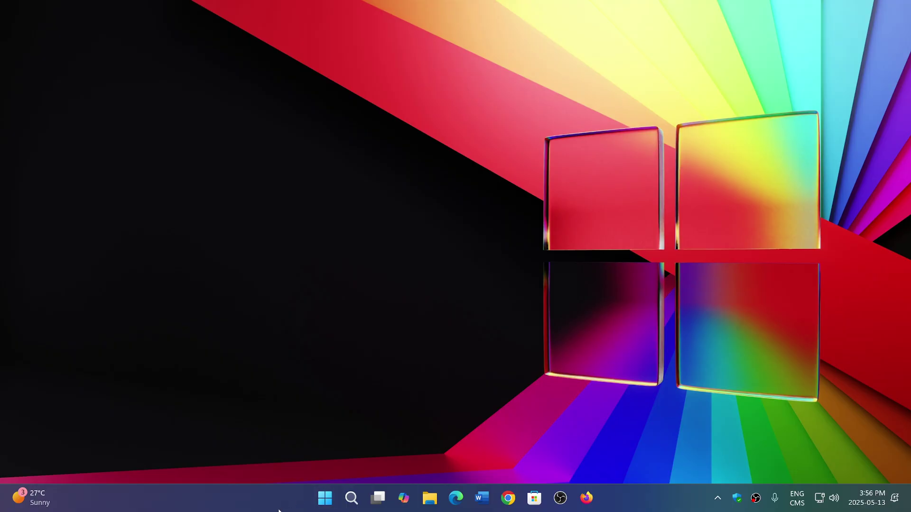
Launch Windows Settings from the Start menu's Pinned apps
click(324, 498)
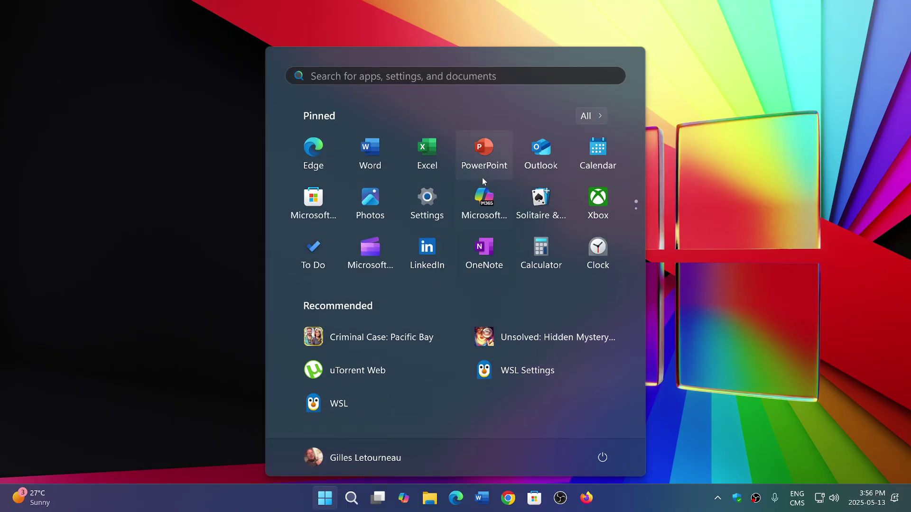
click(427, 203)
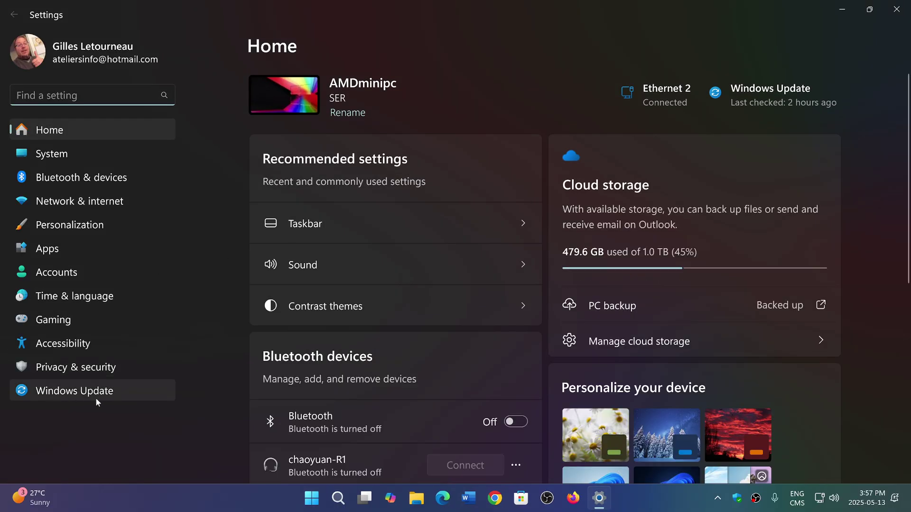
Switch to the Windows Update page from the Settings sidebar
click(97, 393)
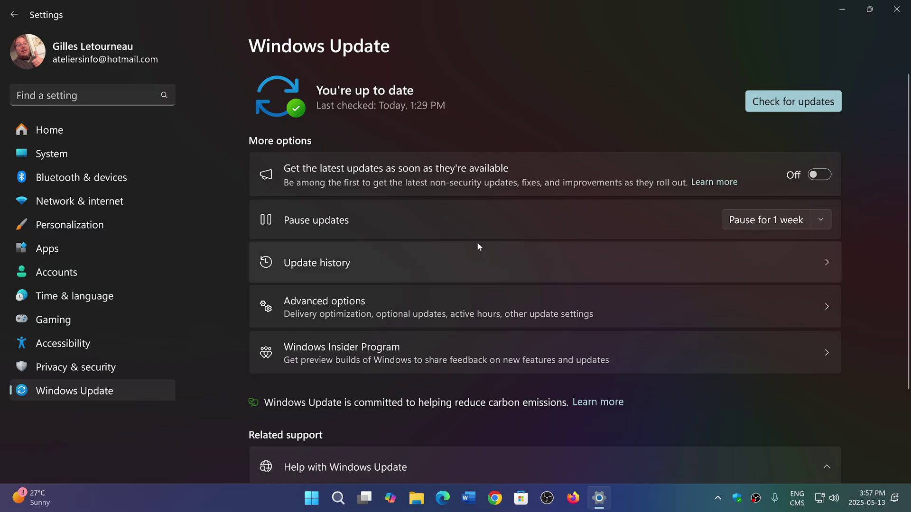
Open Update history to review the 24 installed quality updates
click(544, 273)
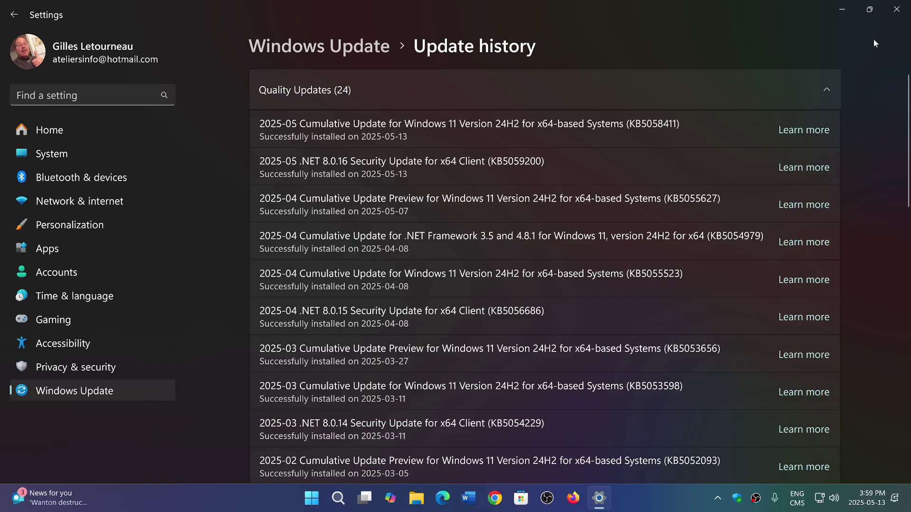
Close the Settings window to return to the desktop
click(898, 9)
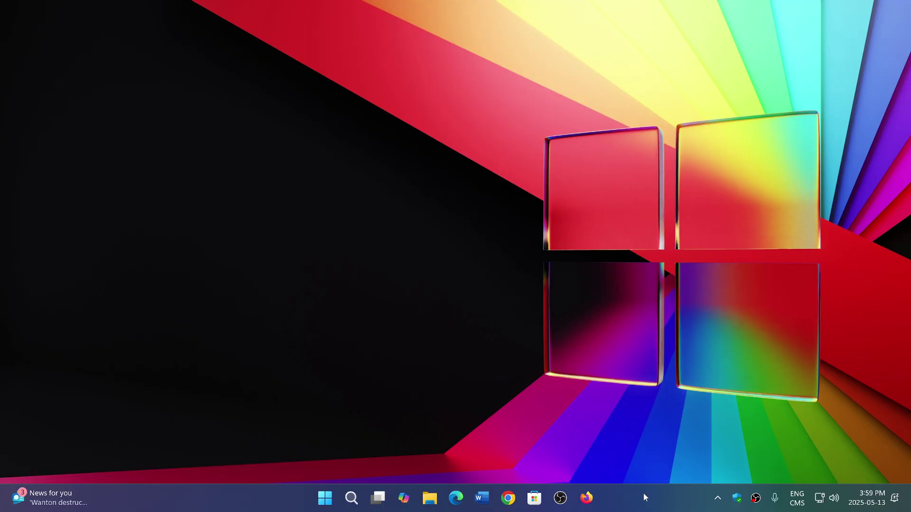